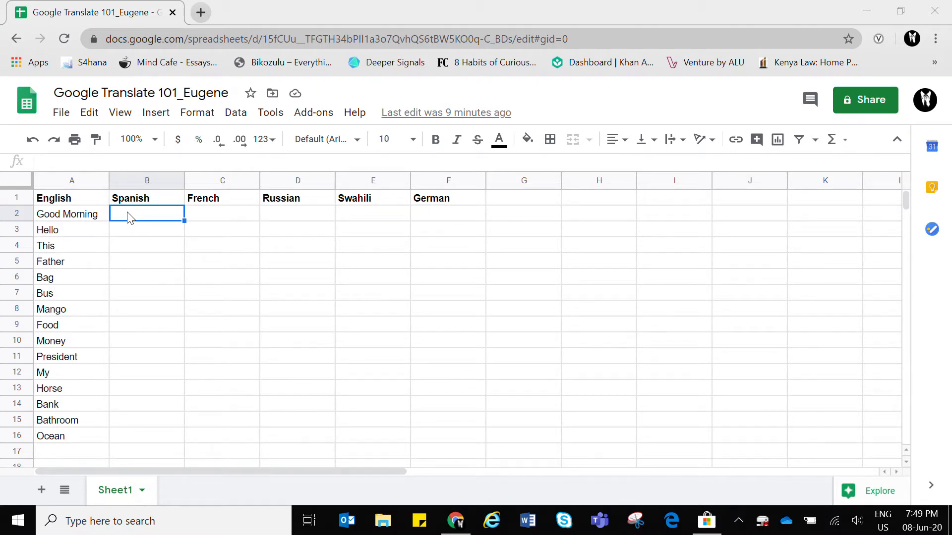
- Enter the formula =GOOGLETRANSLATE(A2,"en","es") in cell B2 to translate "Good Morning" from English into Spanish
click(95, 215)
click(138, 218)
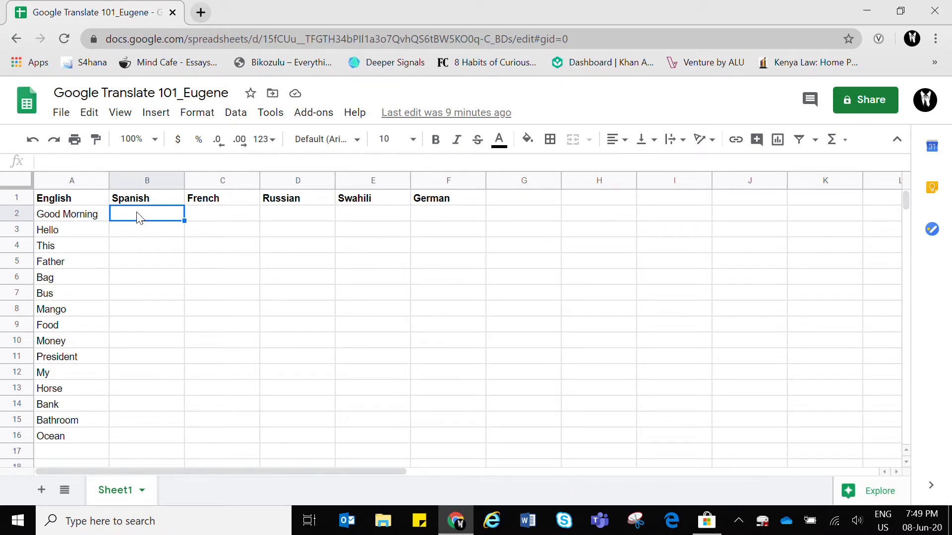
text(=)
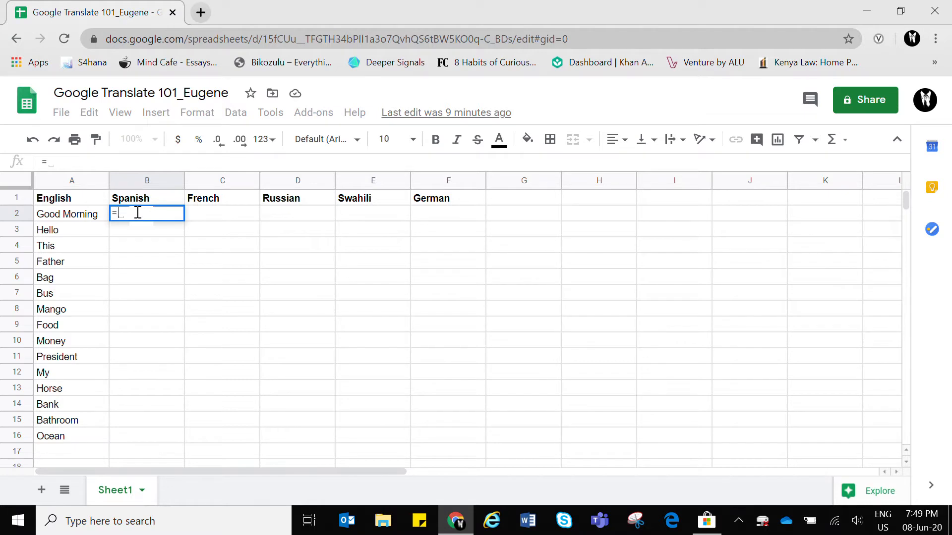
text(google)
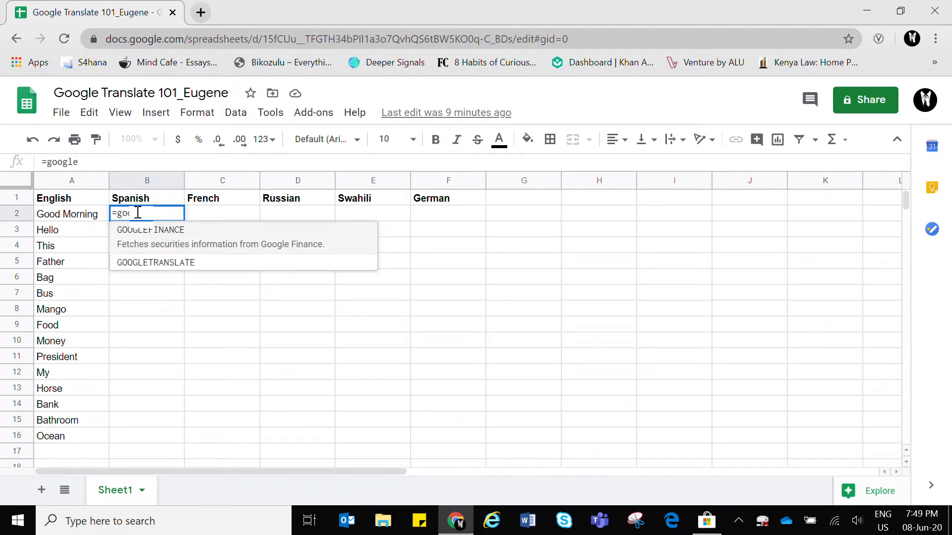
click(168, 258)
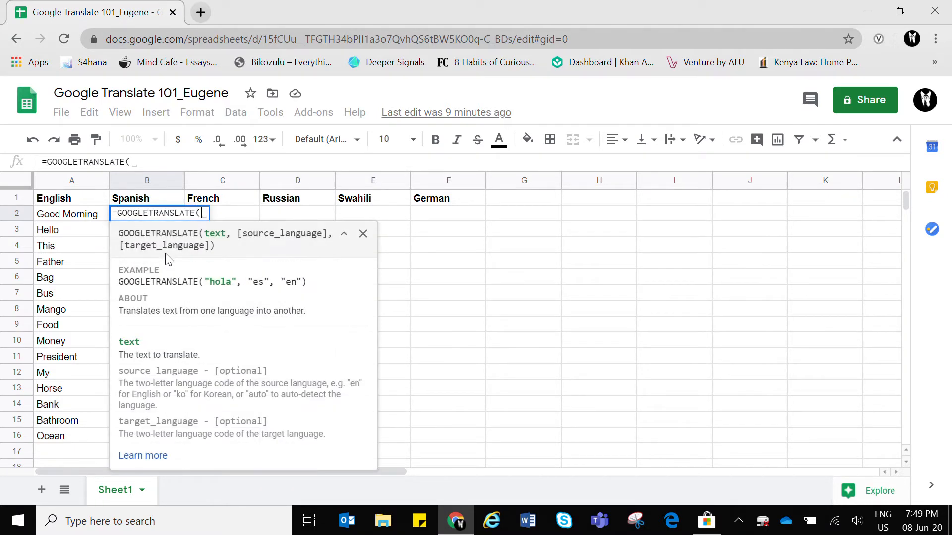
click(68, 218)
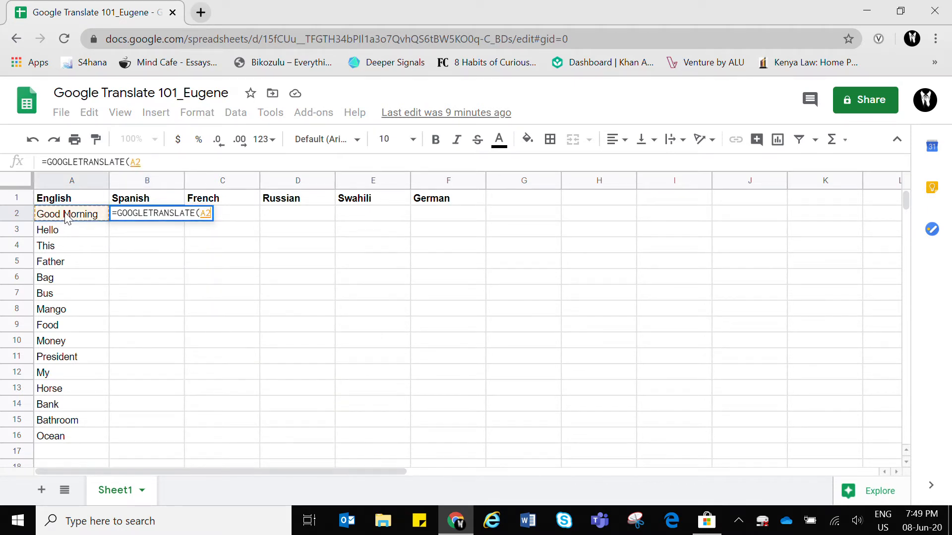
text(, )
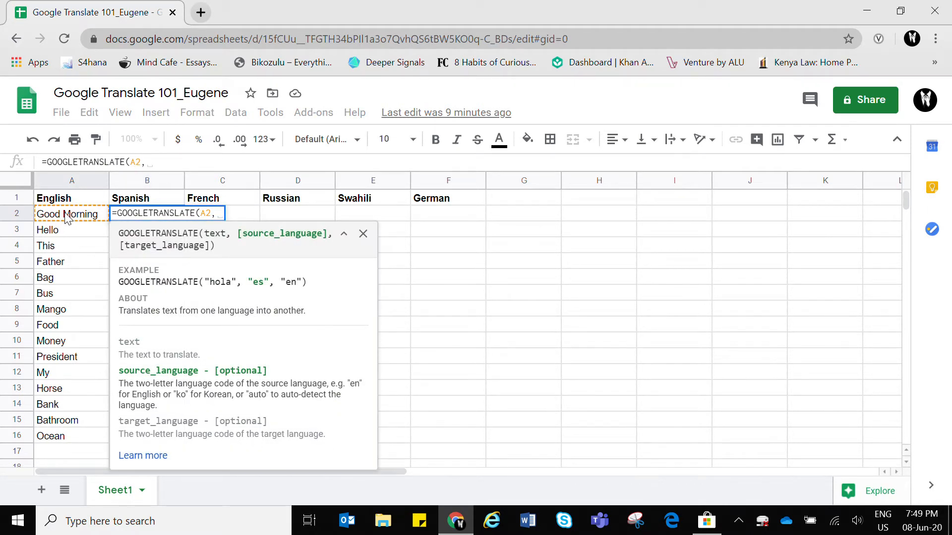
text(")
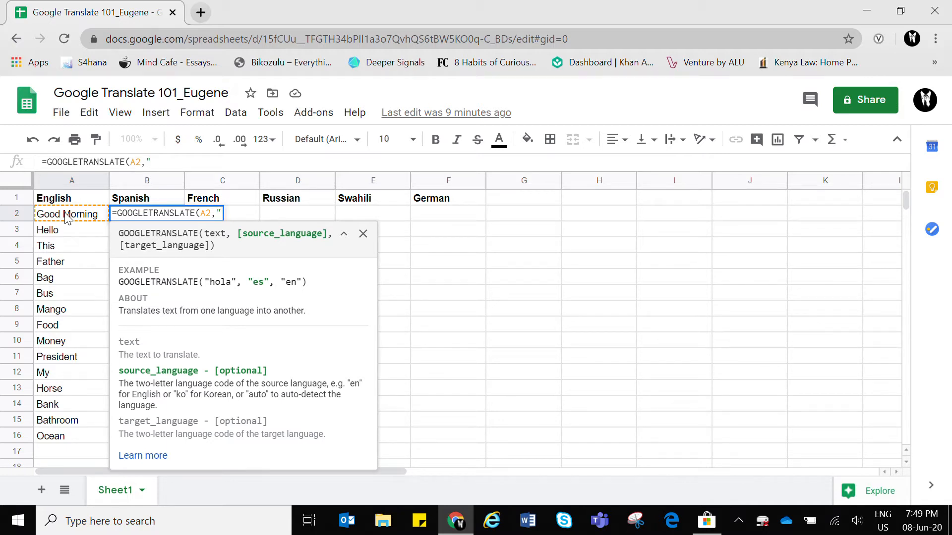
text(en")
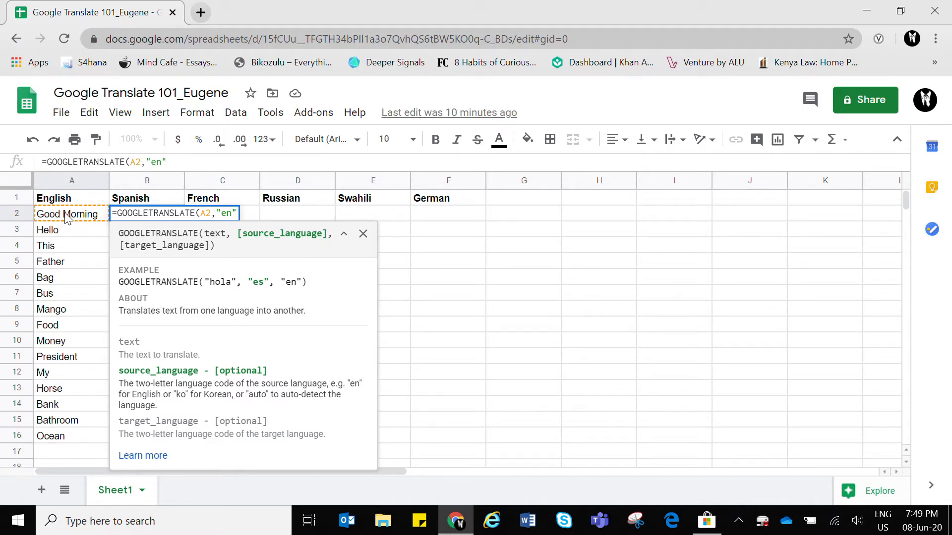
text(,)
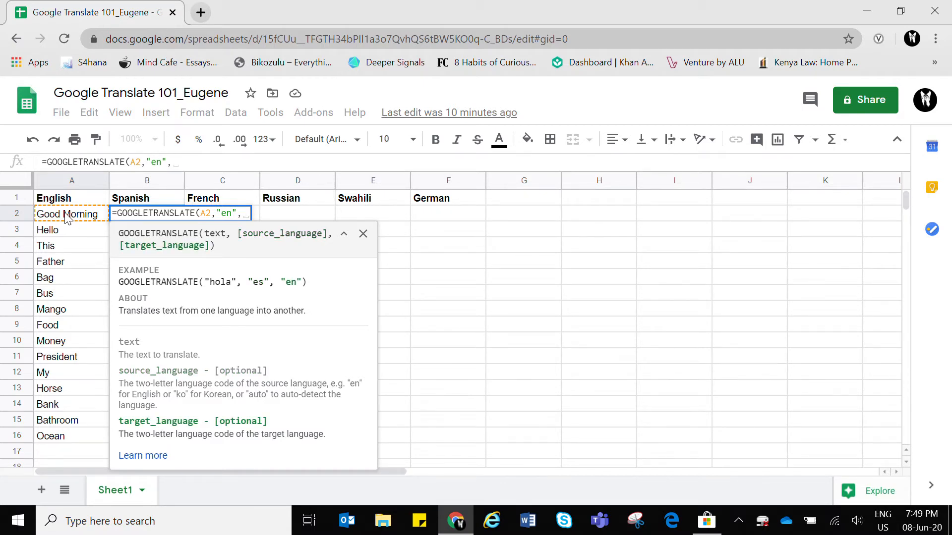
text(es)
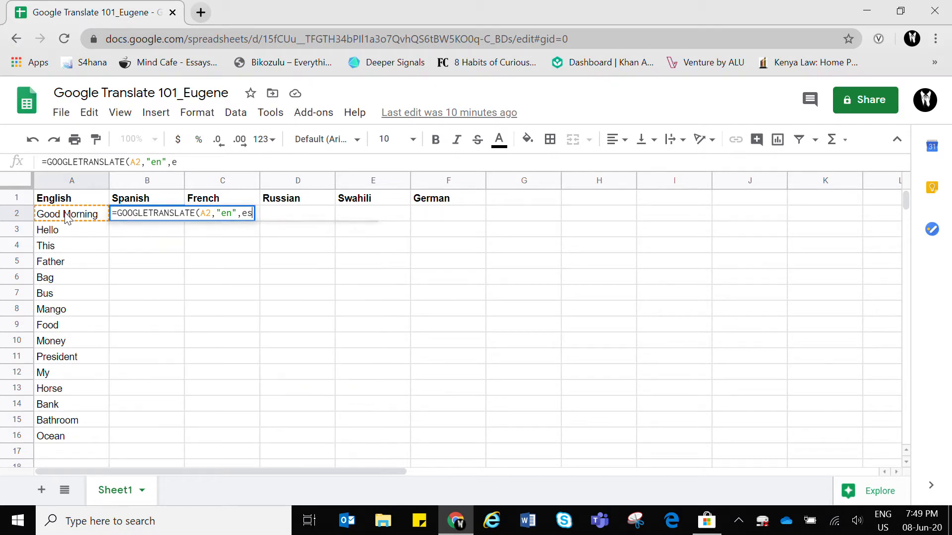
key(BackSpace)
key(BackSpace)
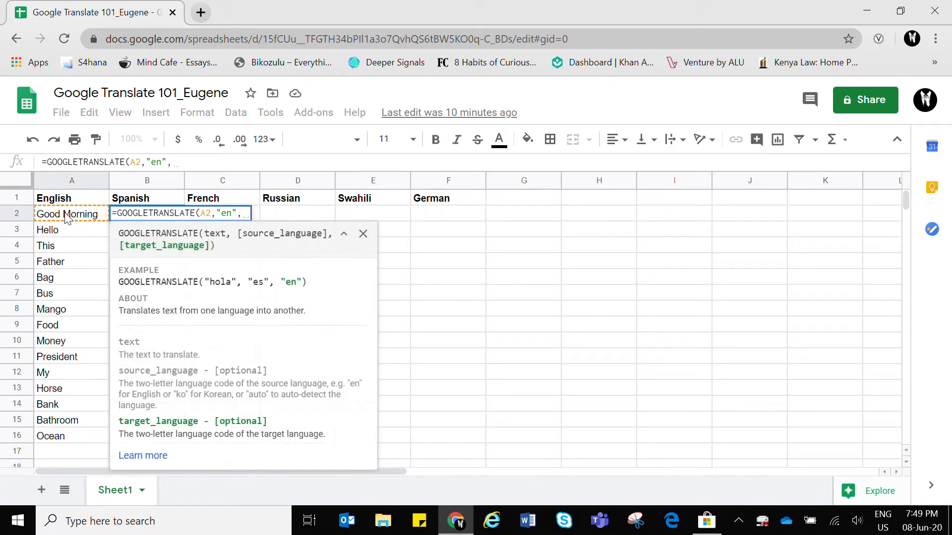
text("es)
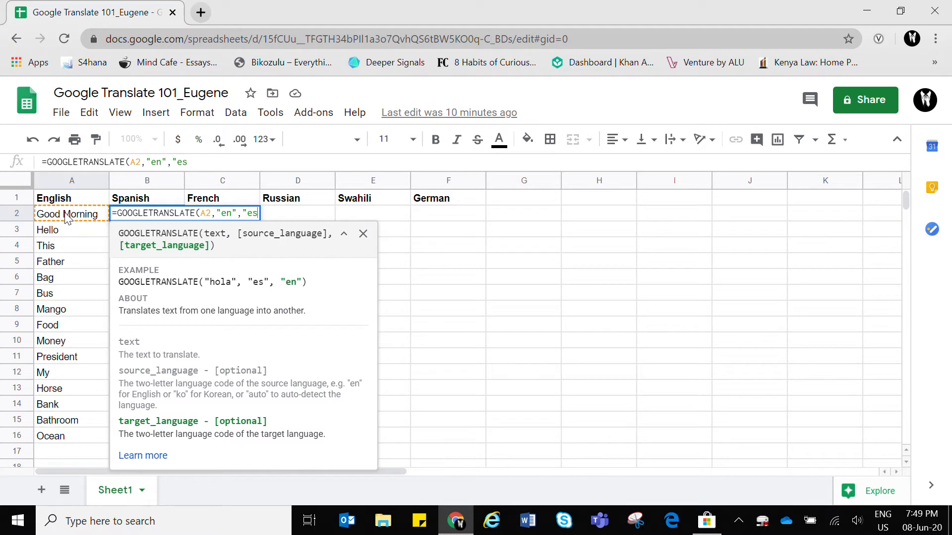
text("))
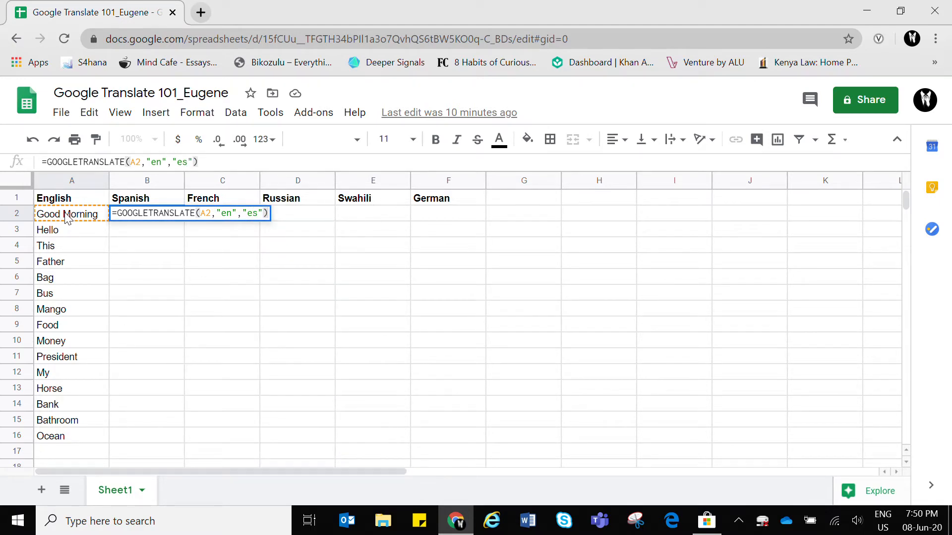
key(Return)
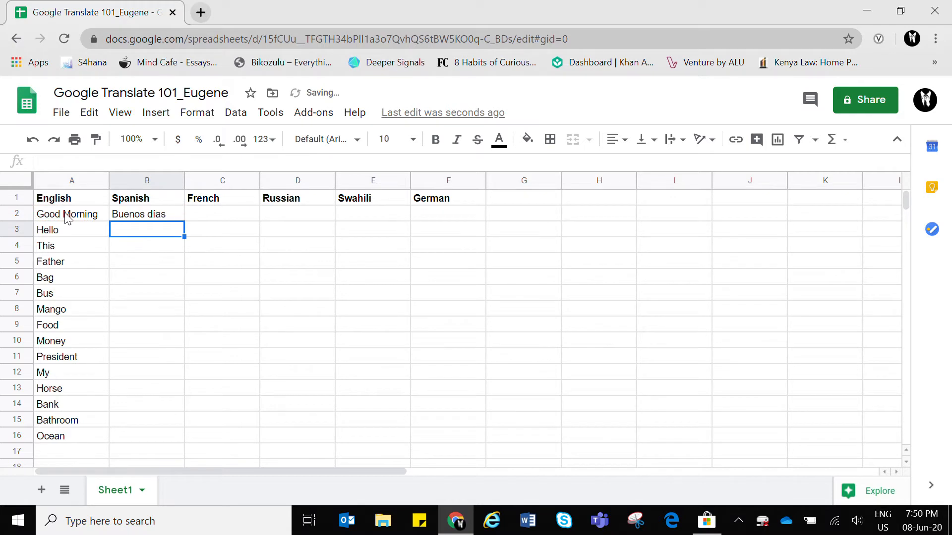
click(146, 213)
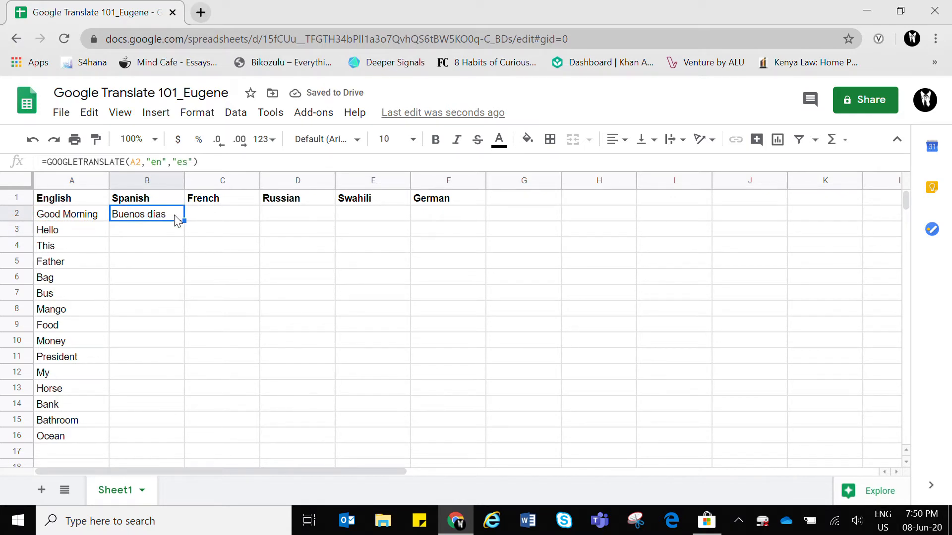
- Enter the formula =GOOGLETRANSLATE(A2,"en","fr") in cell C2 to translate the English phrase into French
click(208, 216)
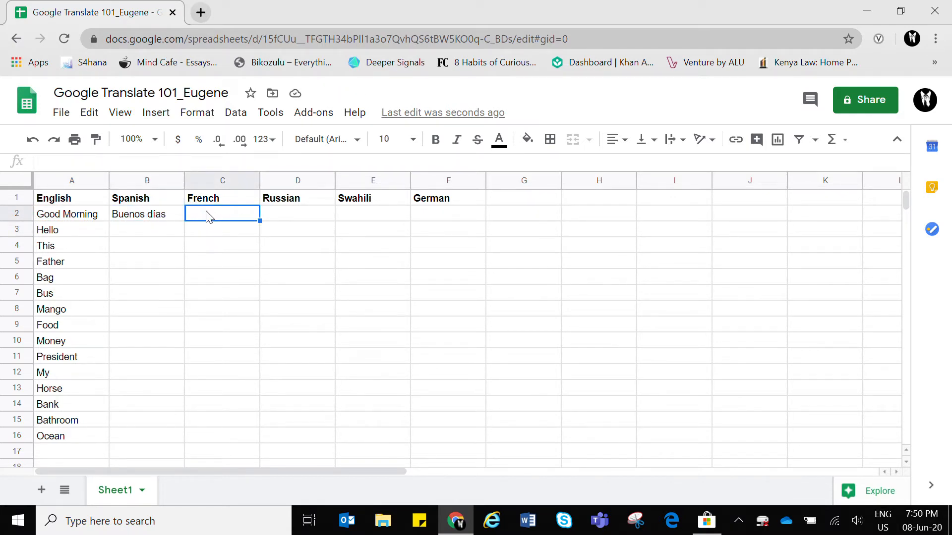
text(=)
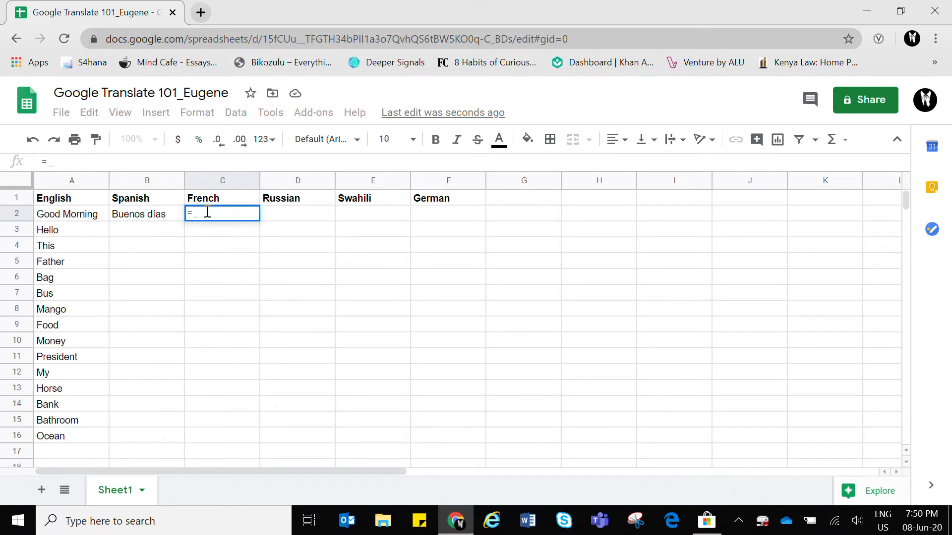
text(googl)
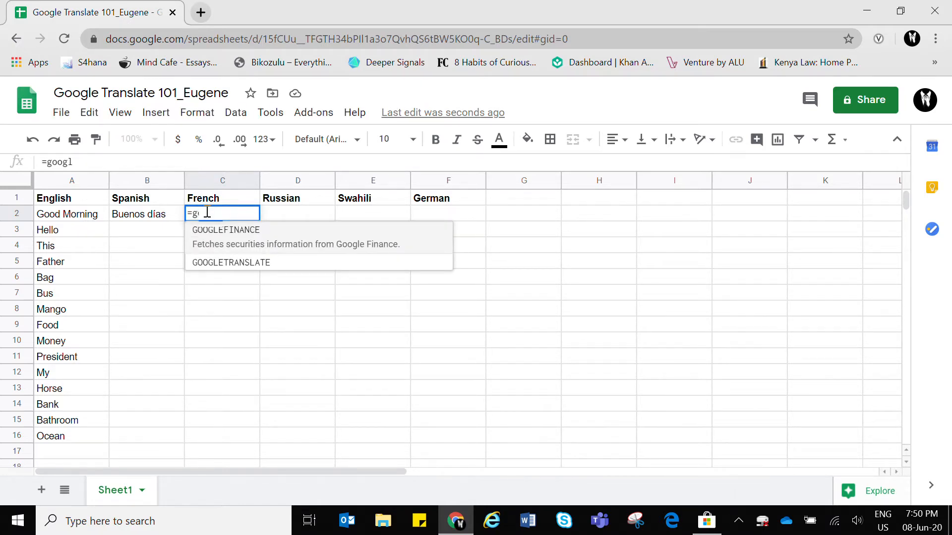
text(etra)
click(236, 243)
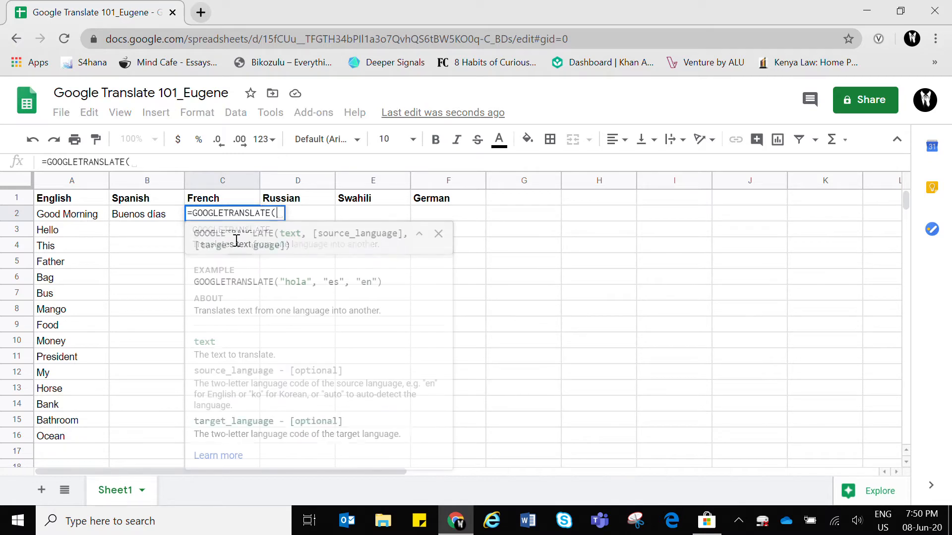
click(88, 215)
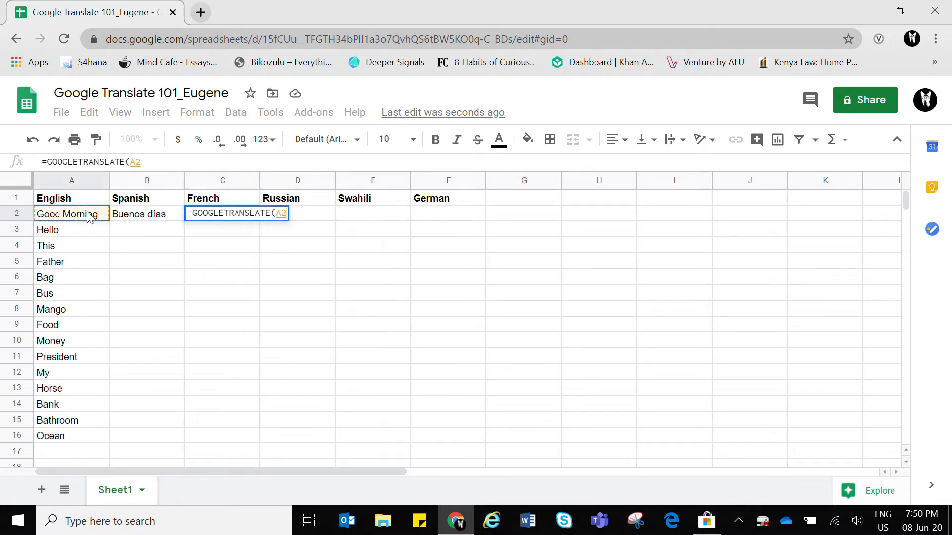
text(, )
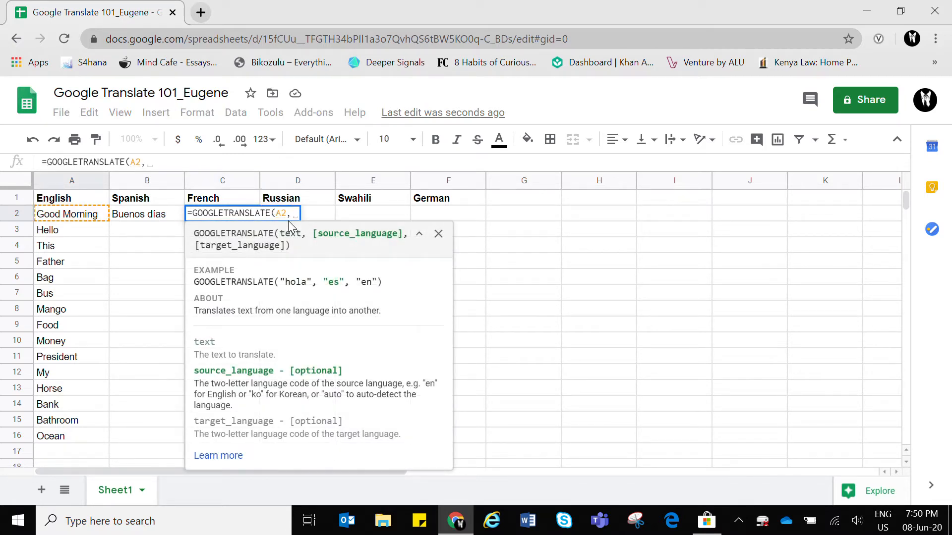
text(")
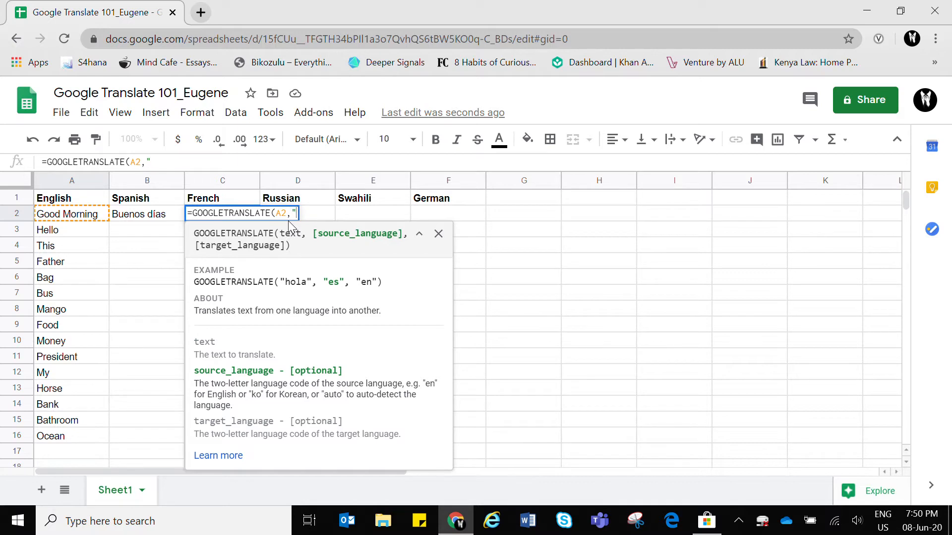
text(en", )
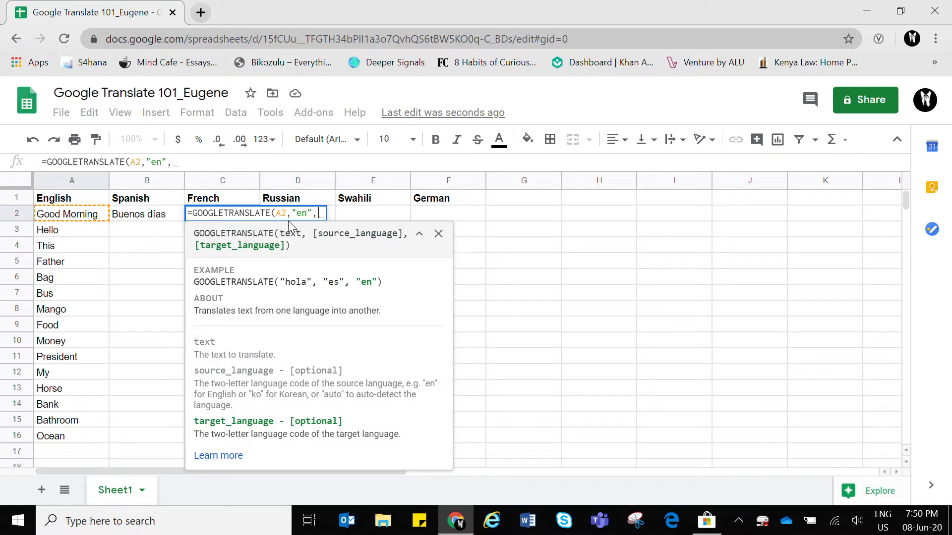
text("fr)
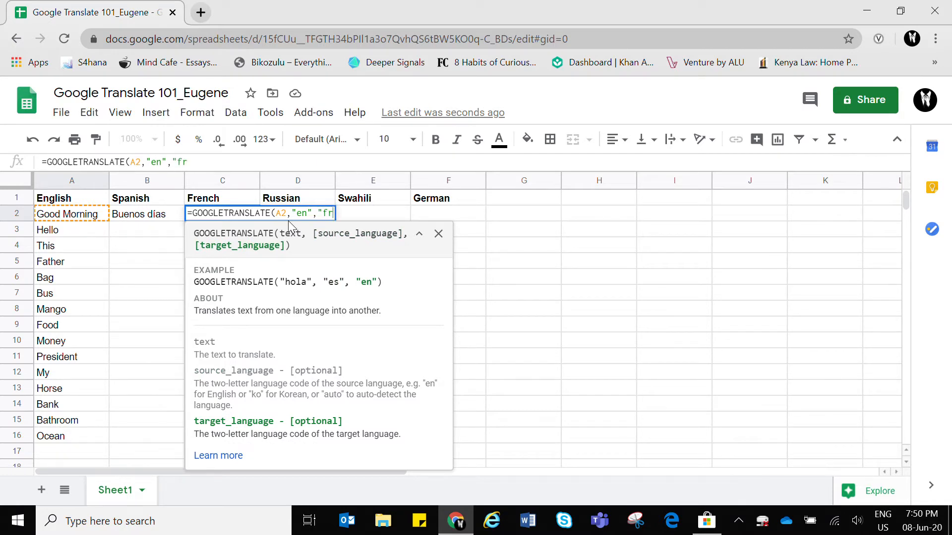
text("))
key(Return)
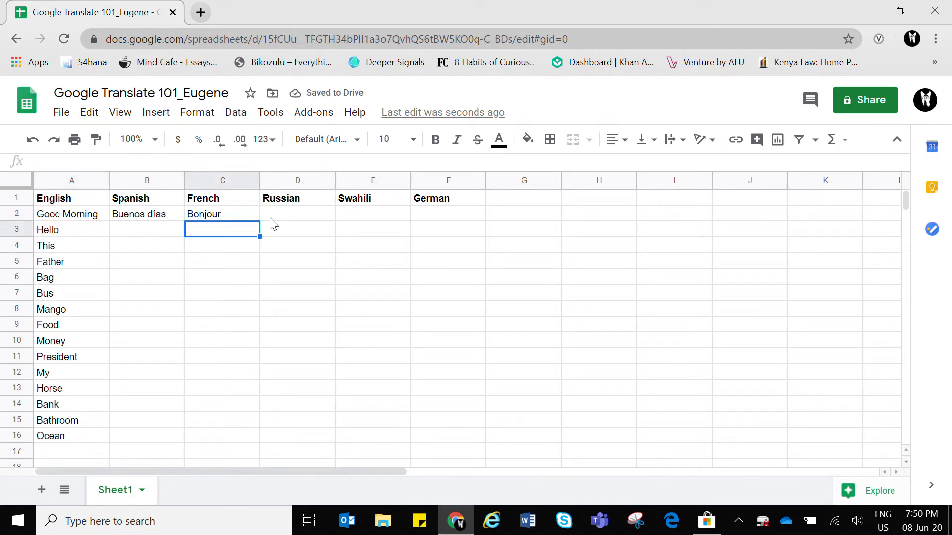
- Enter the formula =GOOGLETRANSLATE(A2,"en","ru") in cell D2 to translate the English phrase into Russian
click(270, 218)
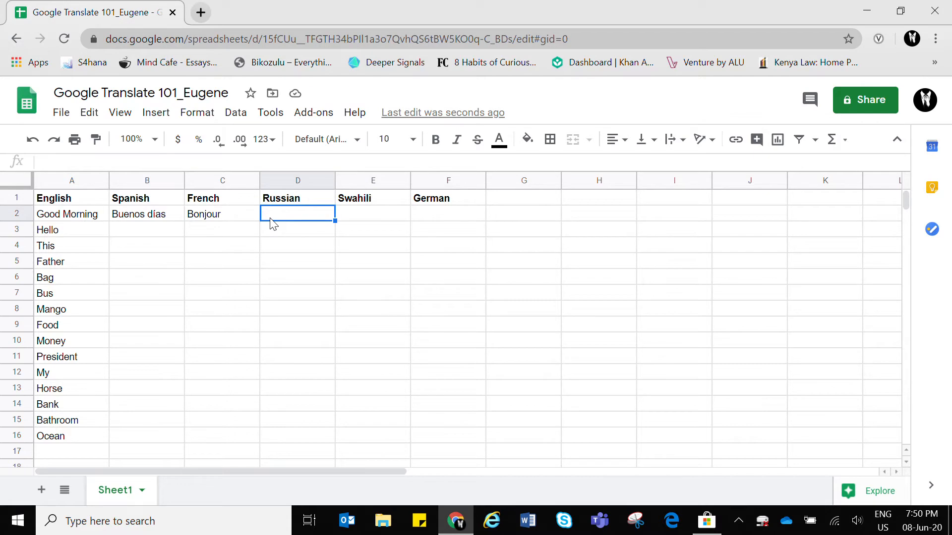
text(=goo)
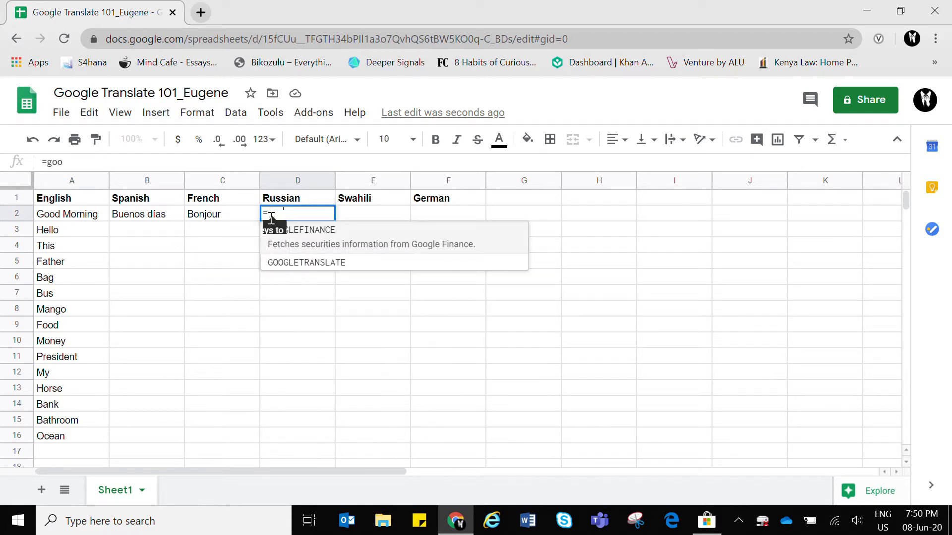
click(290, 262)
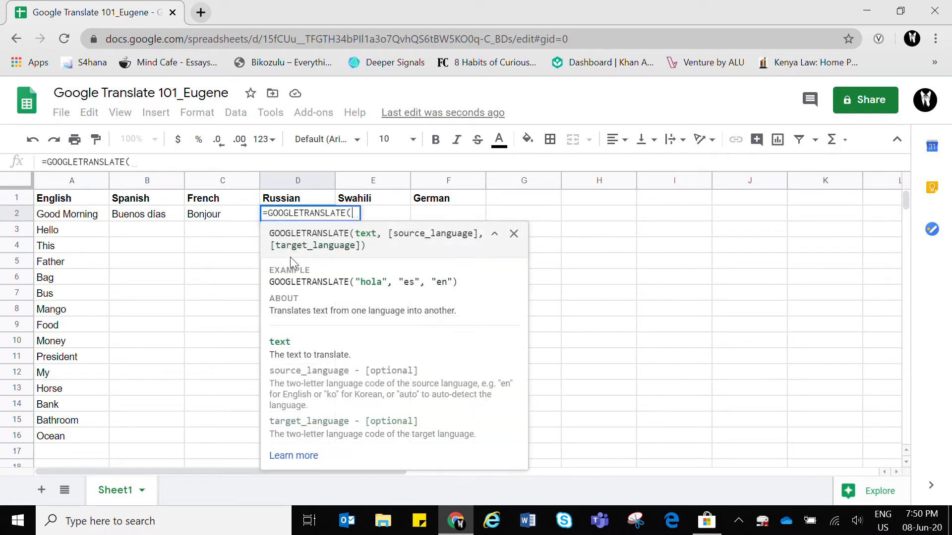
click(68, 217)
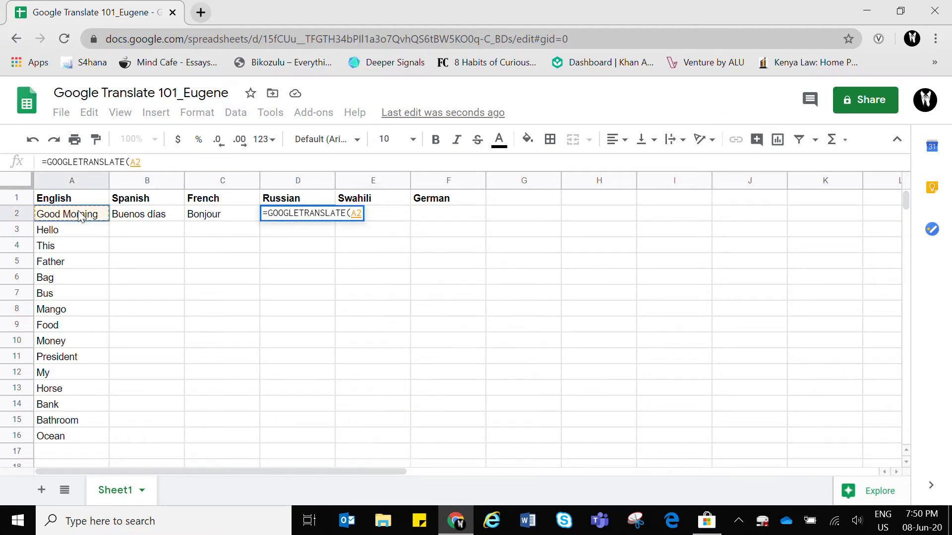
text(, )
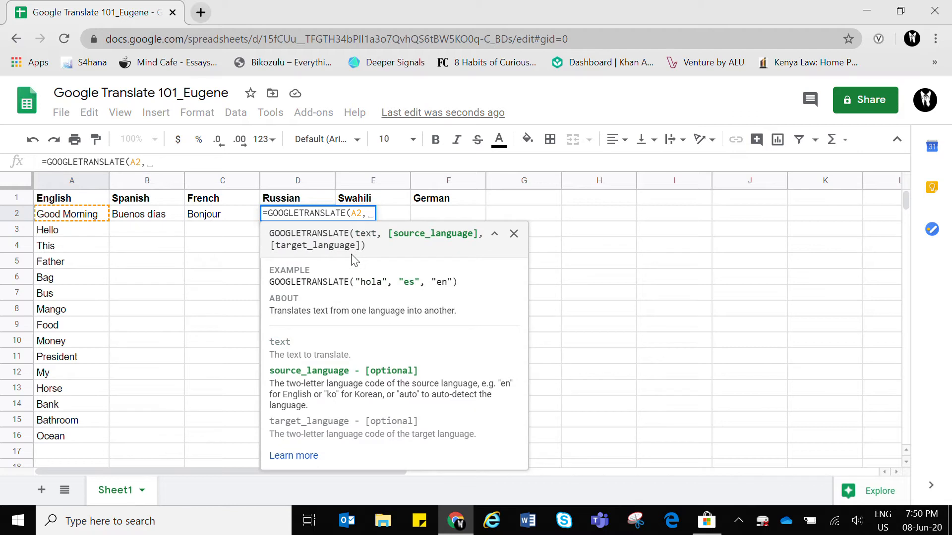
text("en")
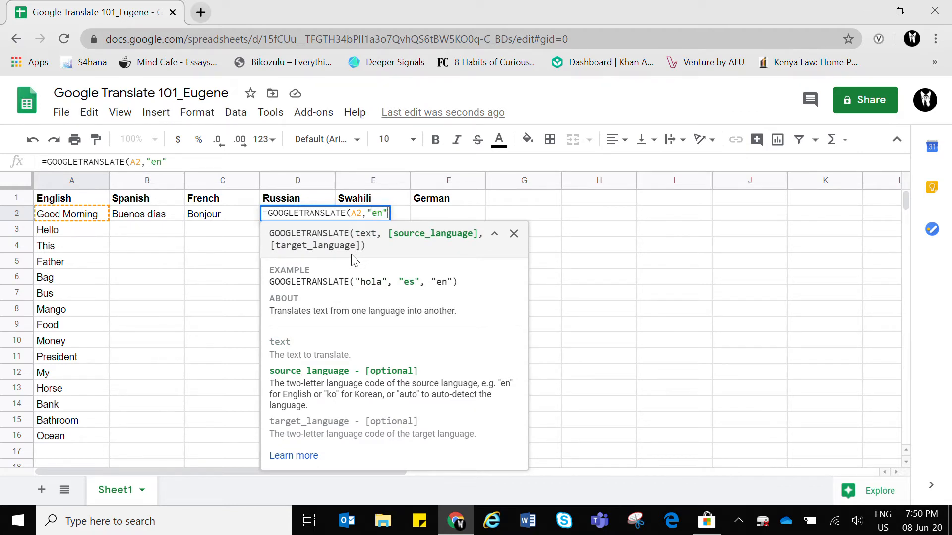
text(, )
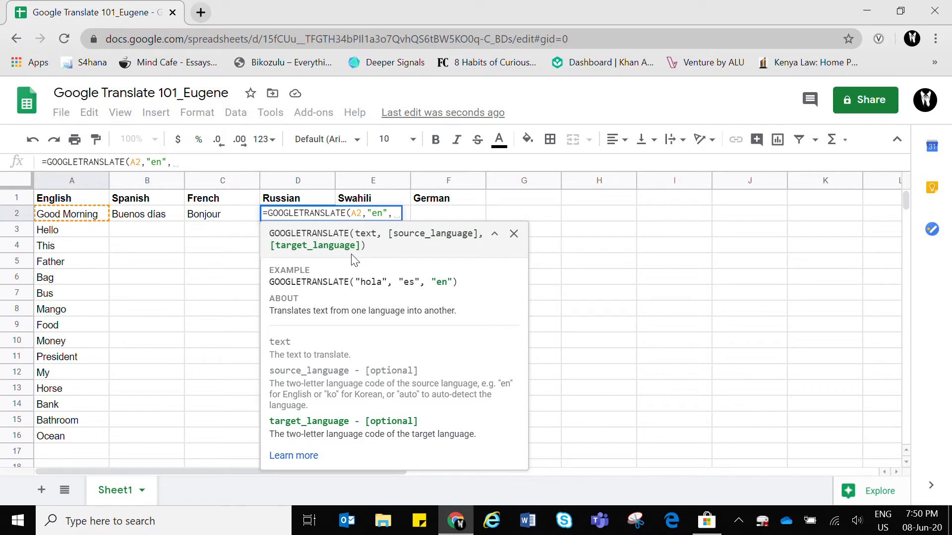
text(")
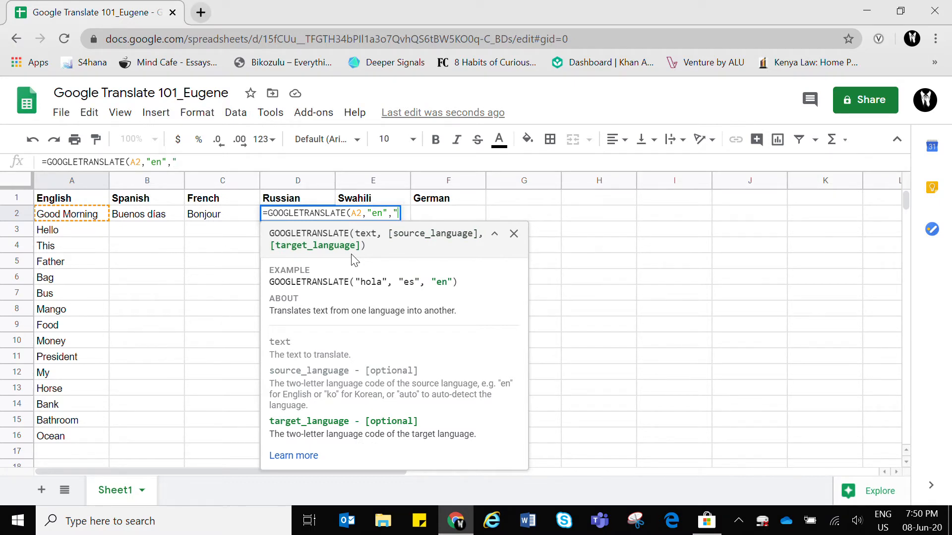
text(ru"))
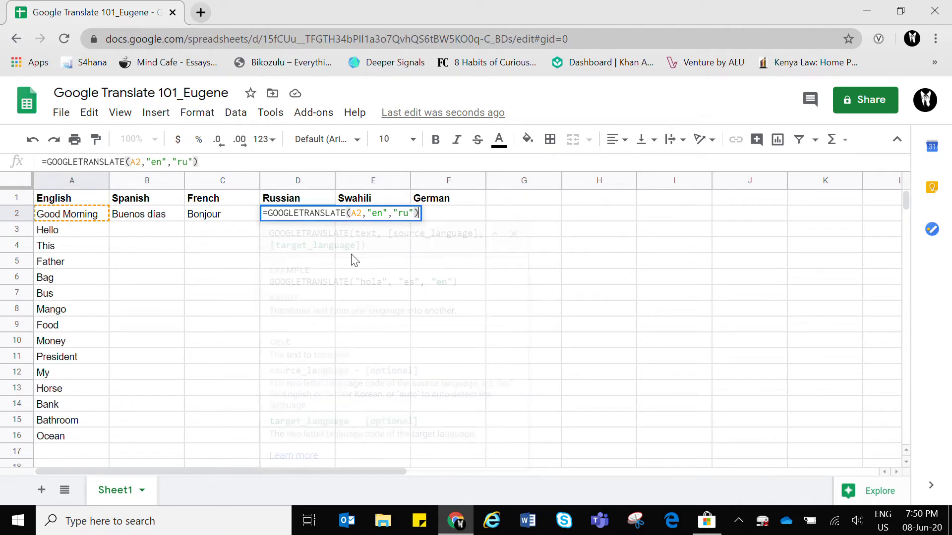
key(Return)
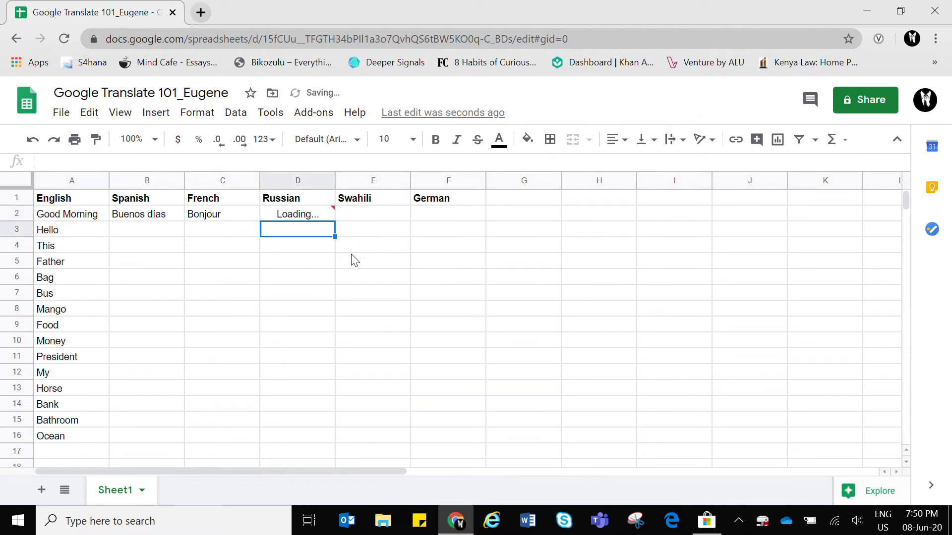
- Enter the formula =GOOGLETRANSLATE(A2,"en","sw") in cell E2 to translate the English phrase into Swahili
click(361, 221)
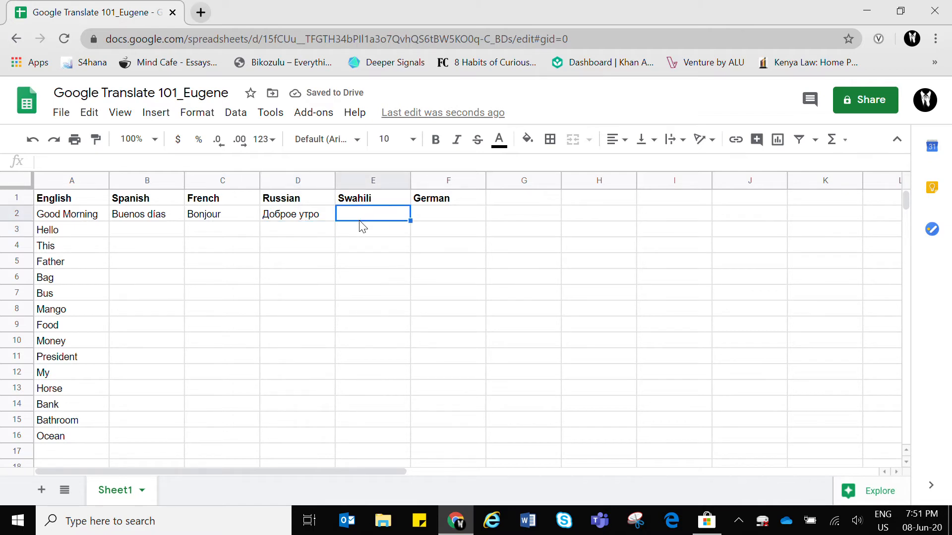
text(=goog)
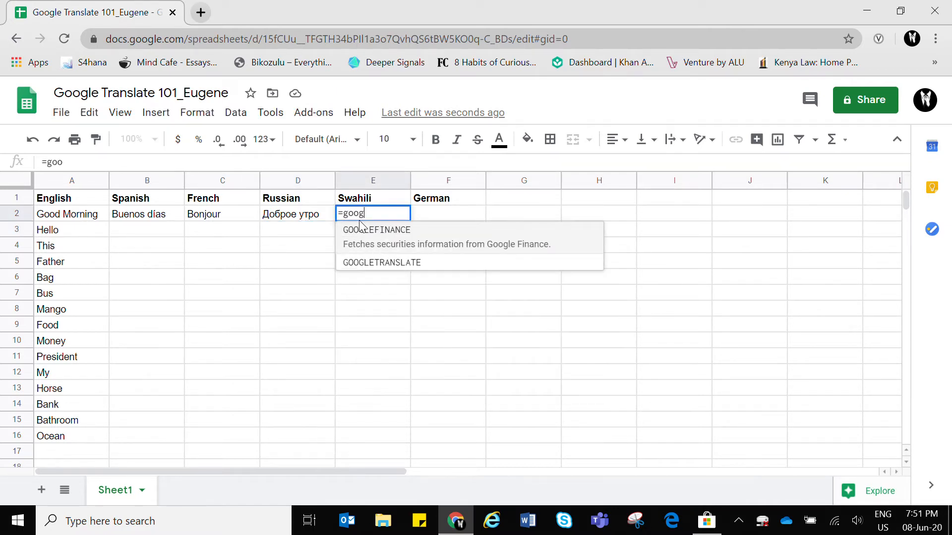
text(le)
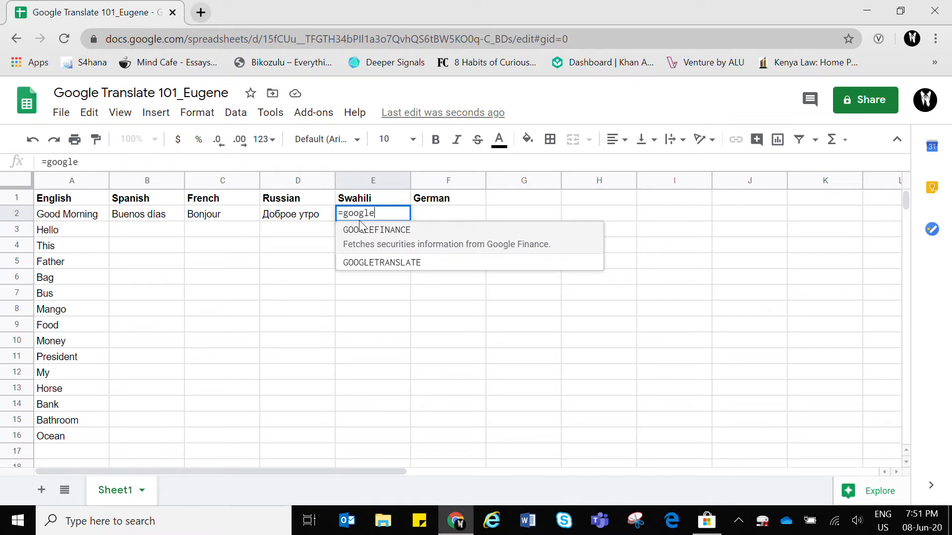
click(383, 262)
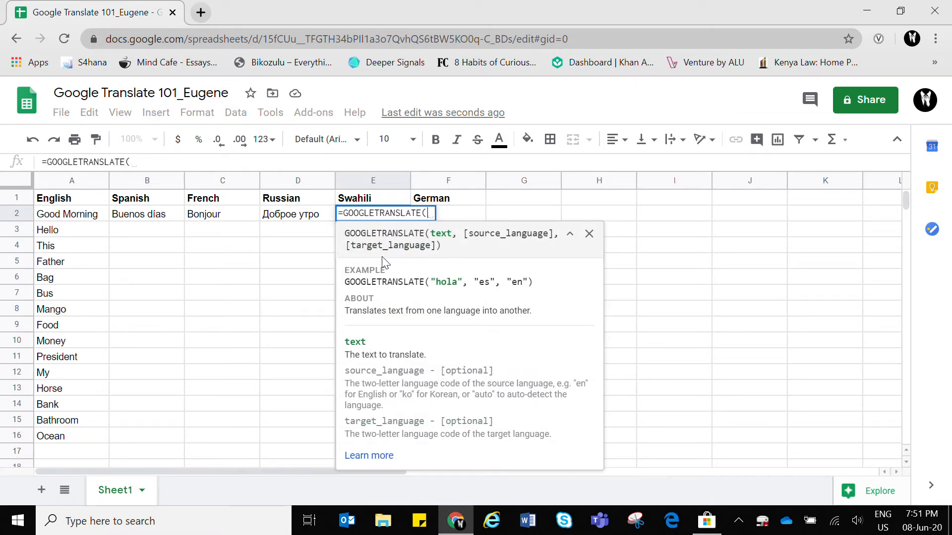
click(73, 221)
text(, )
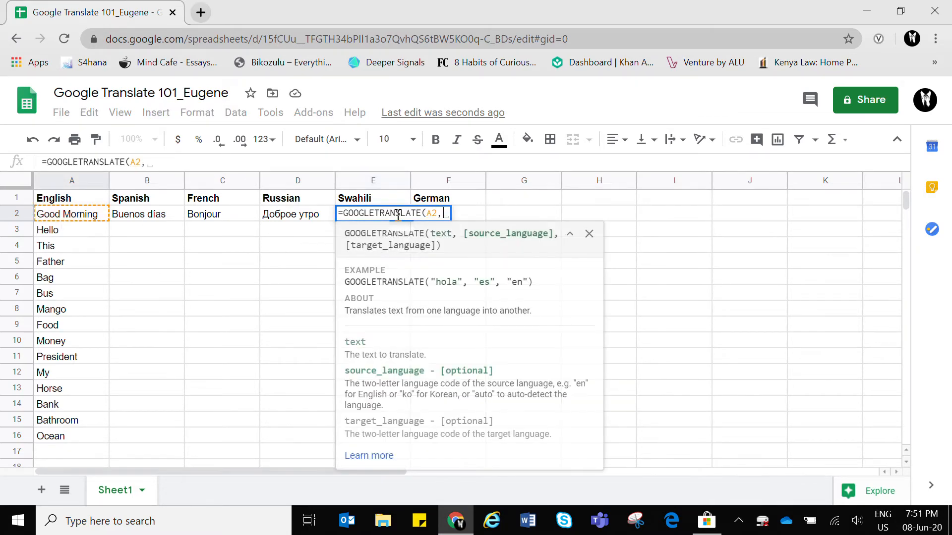
text(")
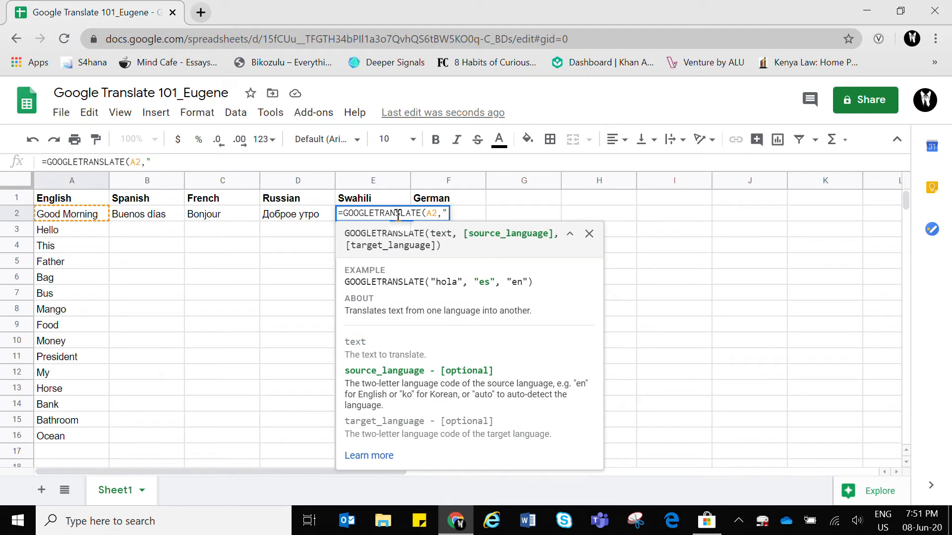
text(en", )
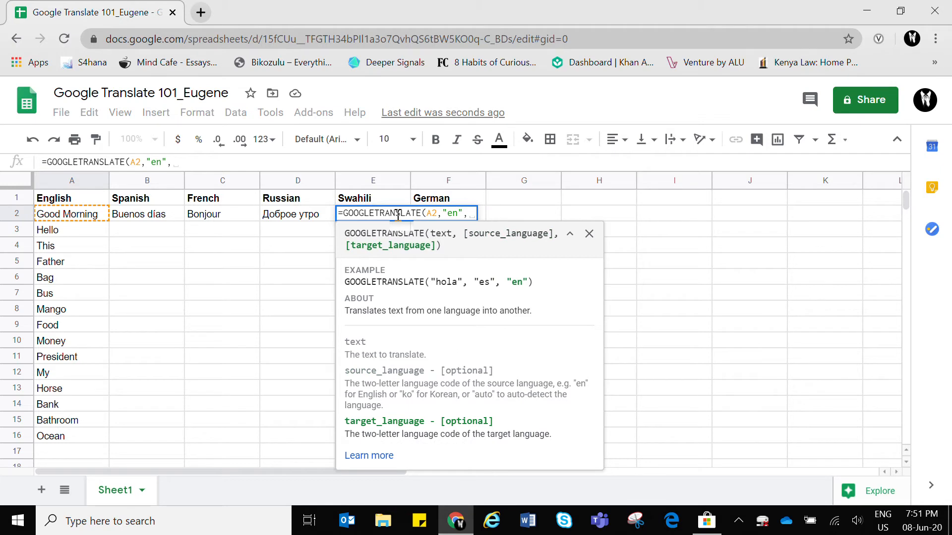
text("sw)
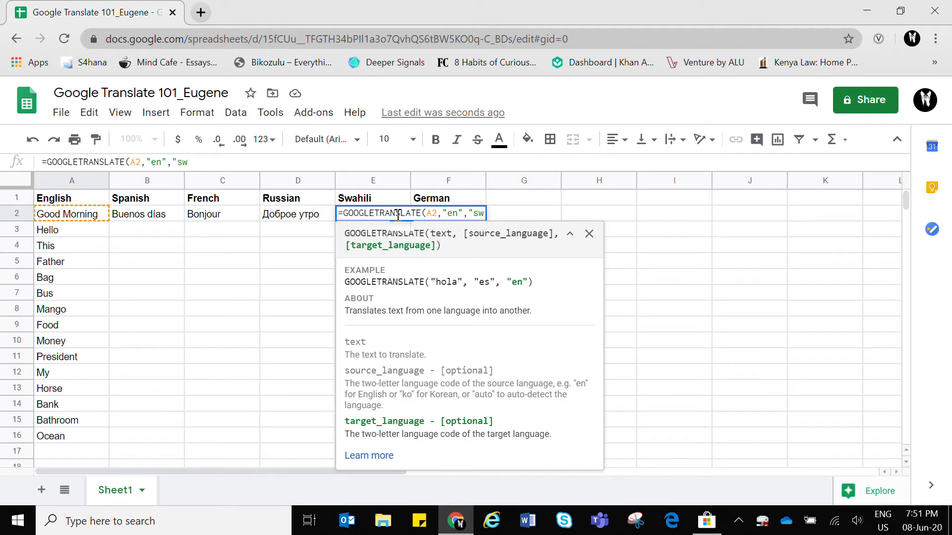
text("))
key(Return)
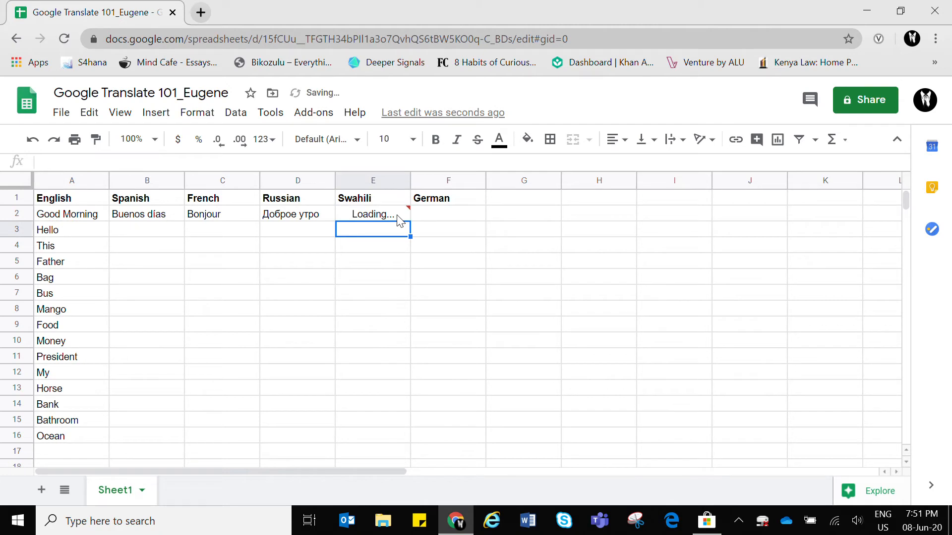
- Widen column E slightly to fit its text, and enter =GOOGLETRANSLATE(A2,"en","de") in cell F2 to translate the English phrase into German
click(441, 216)
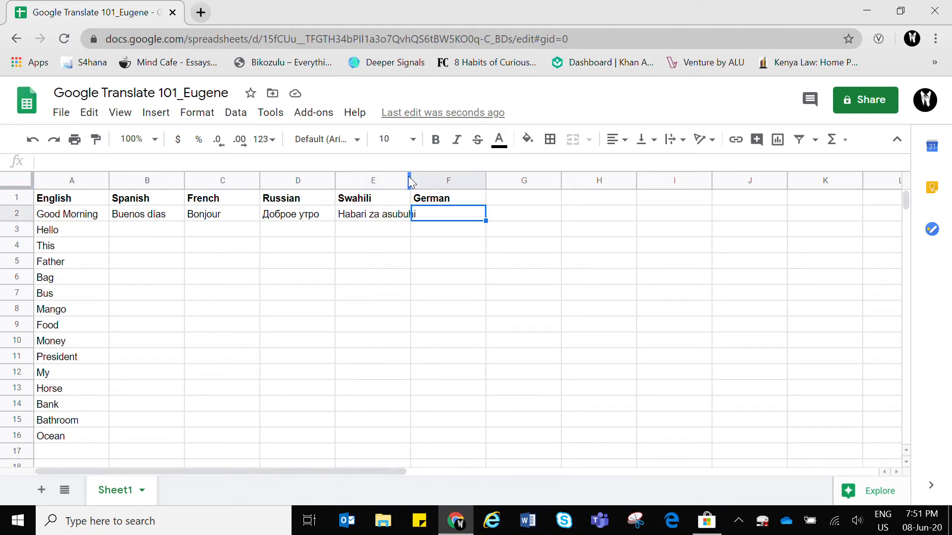
drag(410, 183, 420, 177)
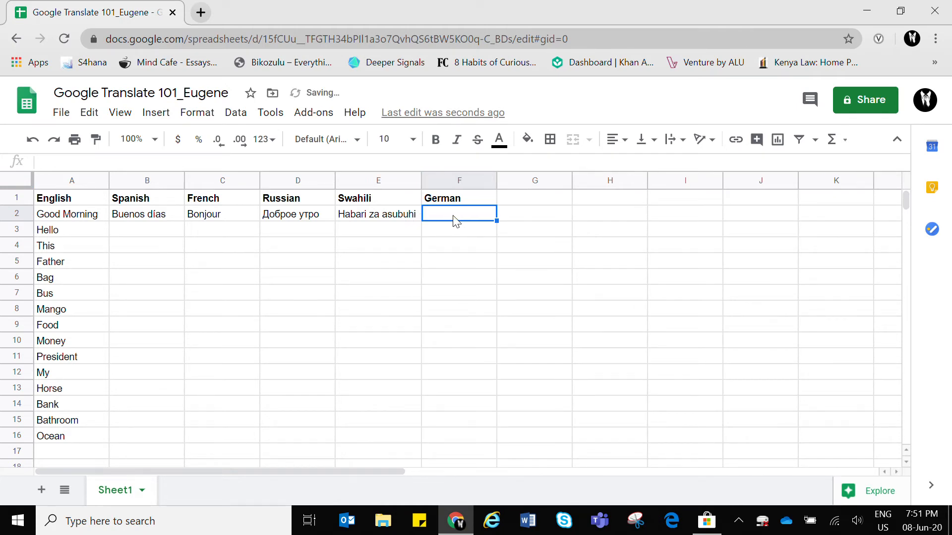
text(=)
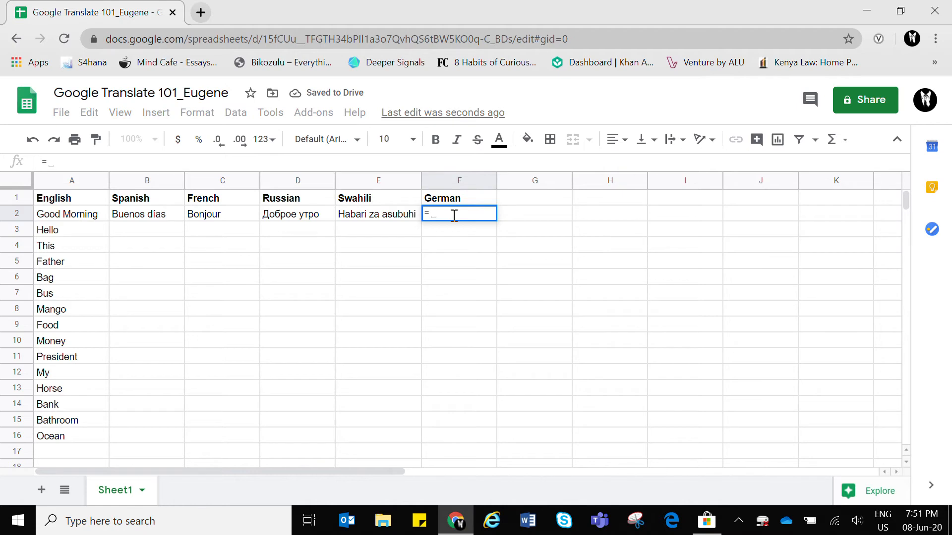
text(googlet)
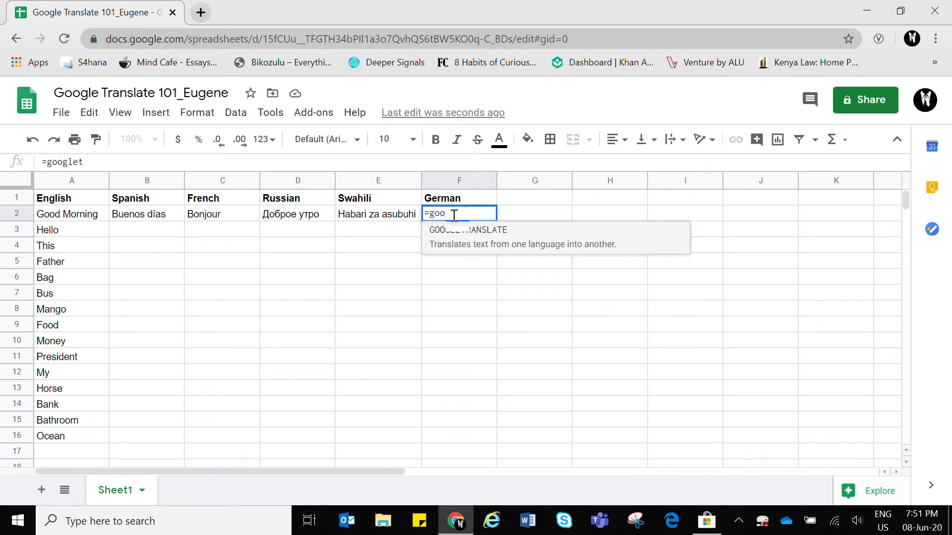
text(r)
click(463, 230)
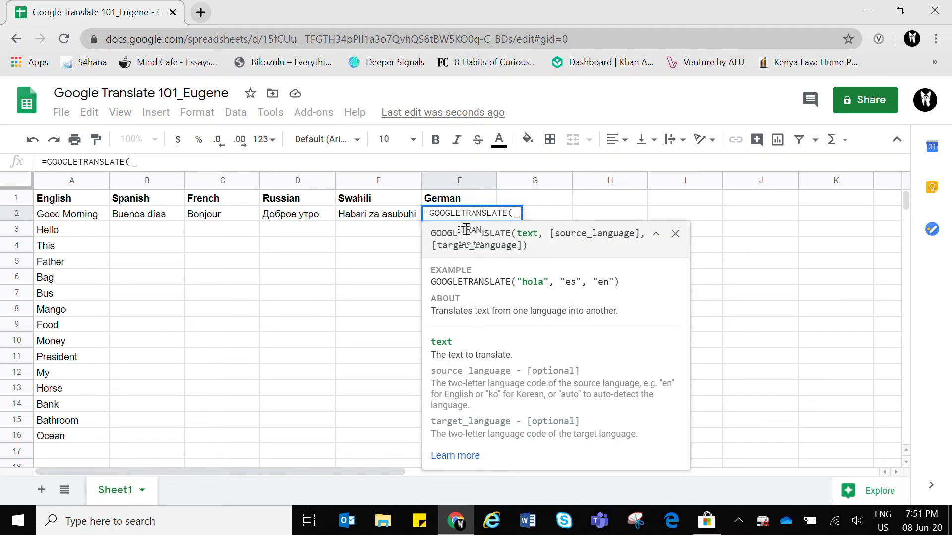
click(92, 218)
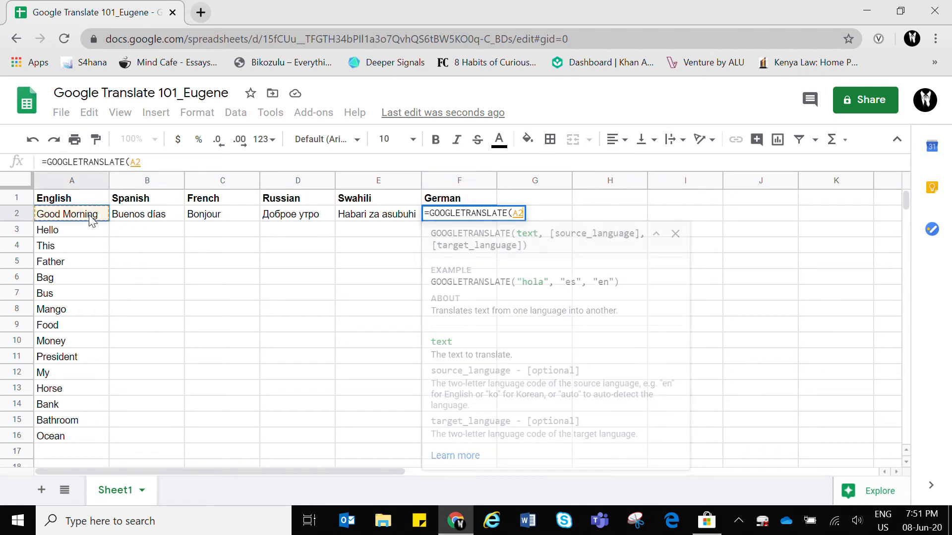
text(, )
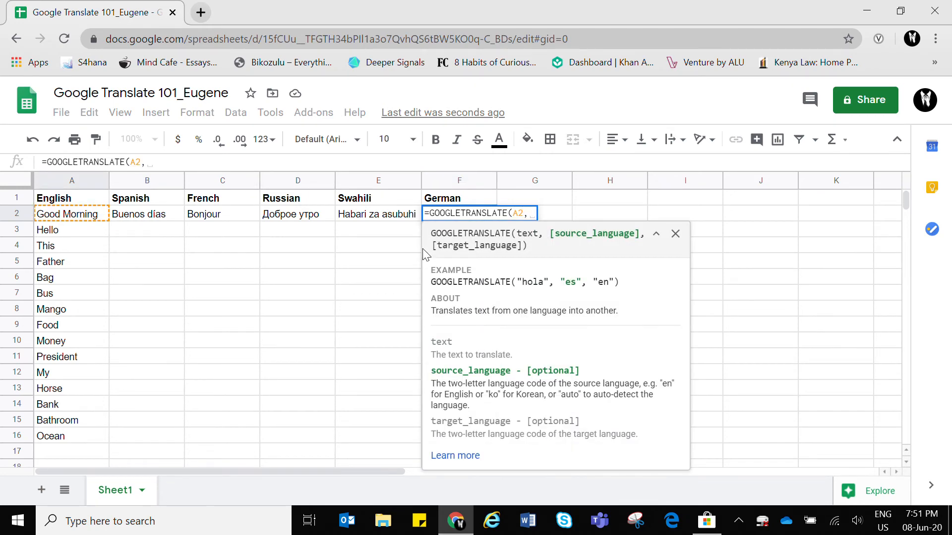
text("en", )
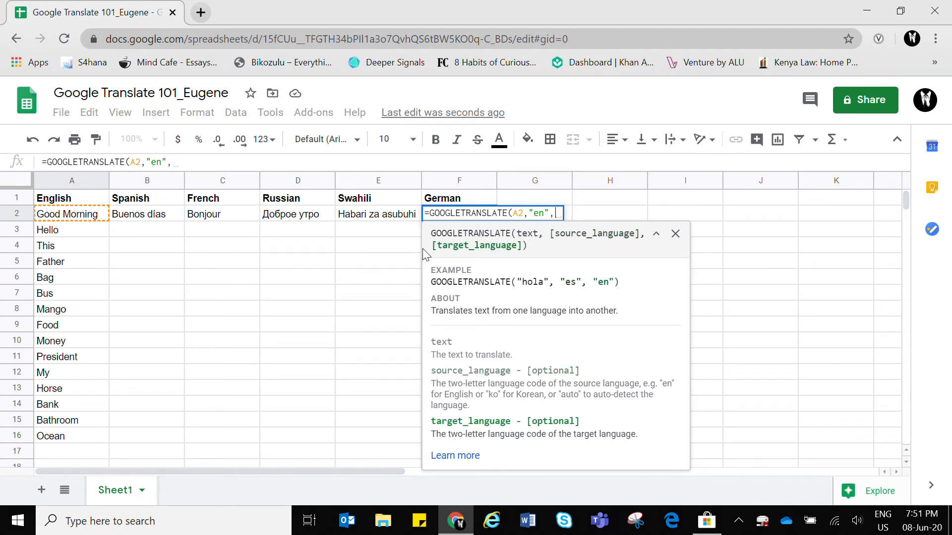
text("de)
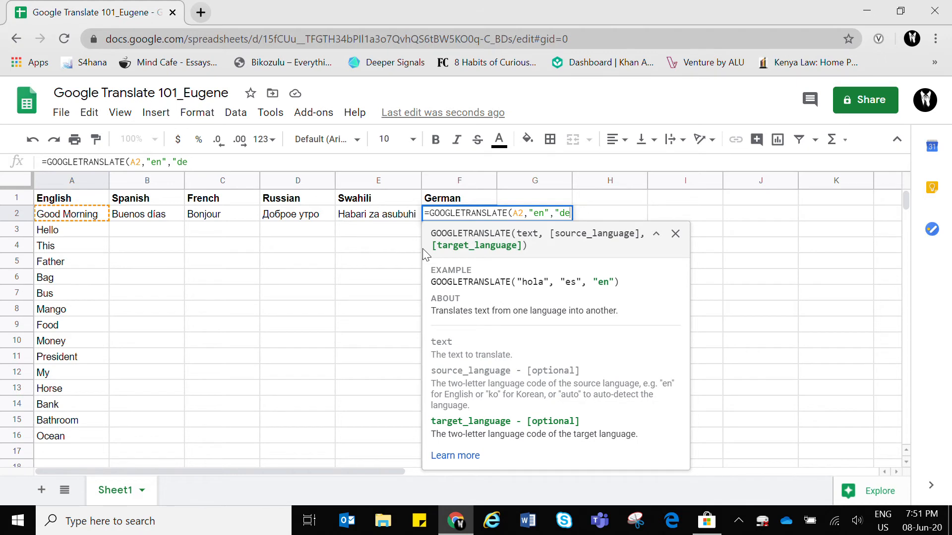
text("))
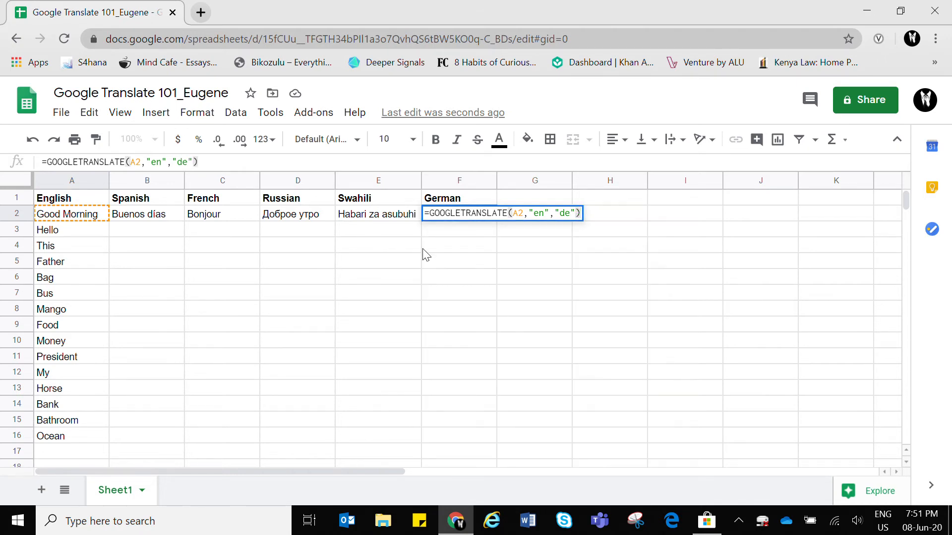
key(Return)
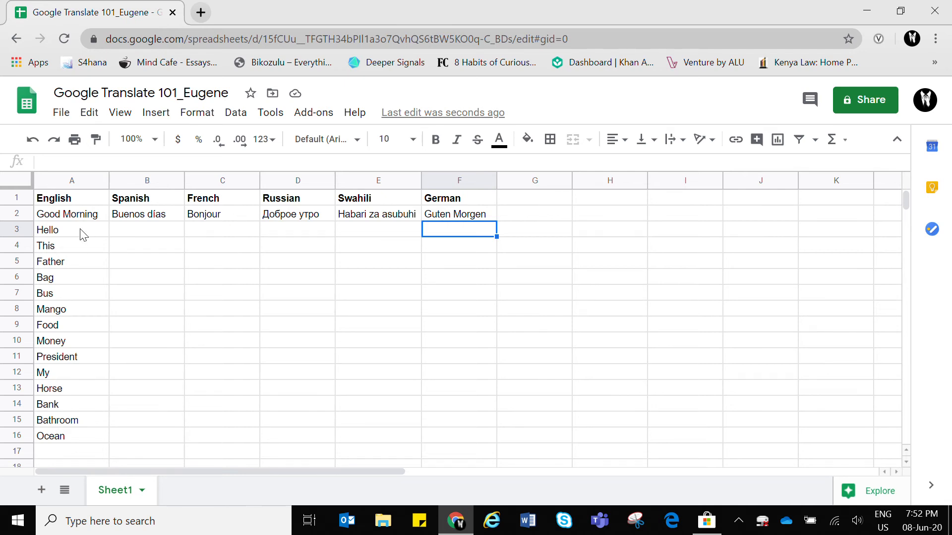
- Fill the translation formulas in B2:F2 down through row 16 to translate the remaining English words into all five languages
click(172, 219)
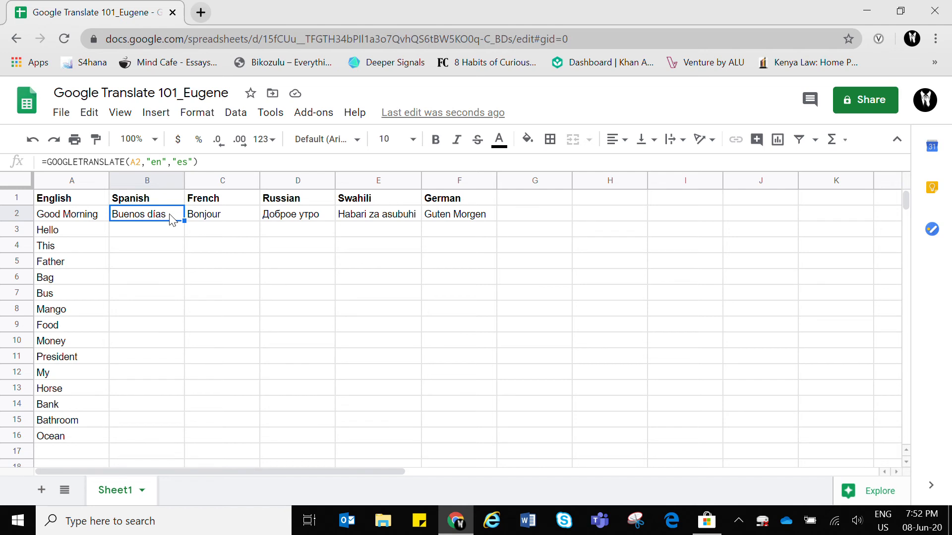
key(shift+Right)
key(shift+Right)
key(shift+Right)
key(shift+Right)
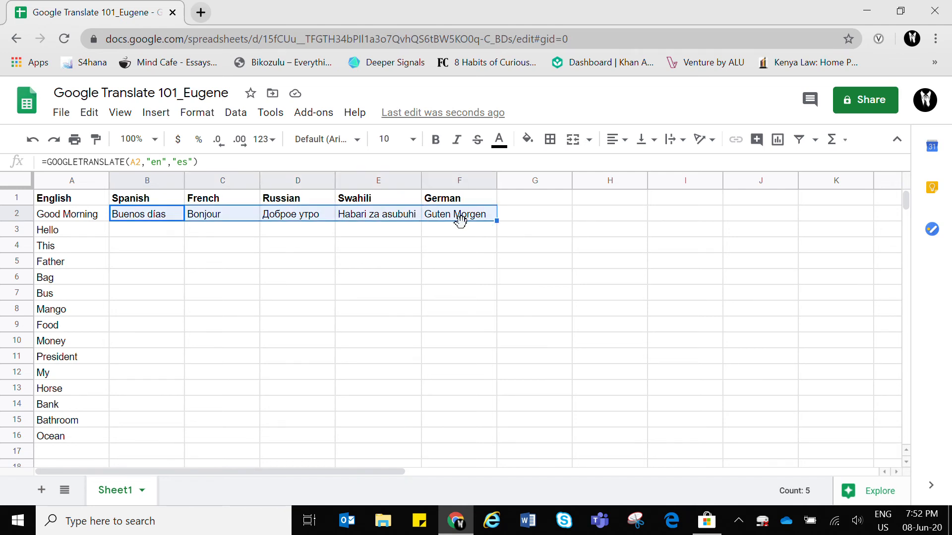
drag(496, 222, 485, 437)
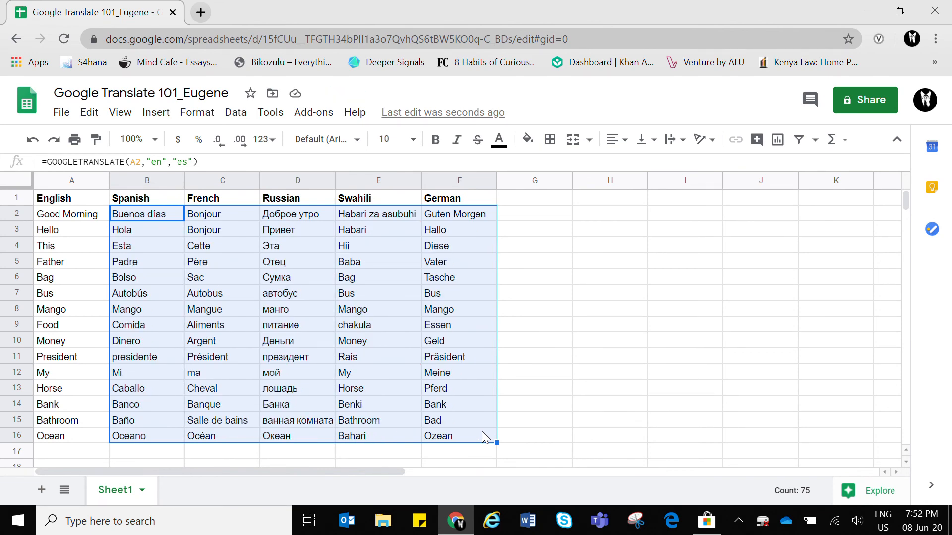
click(530, 379)
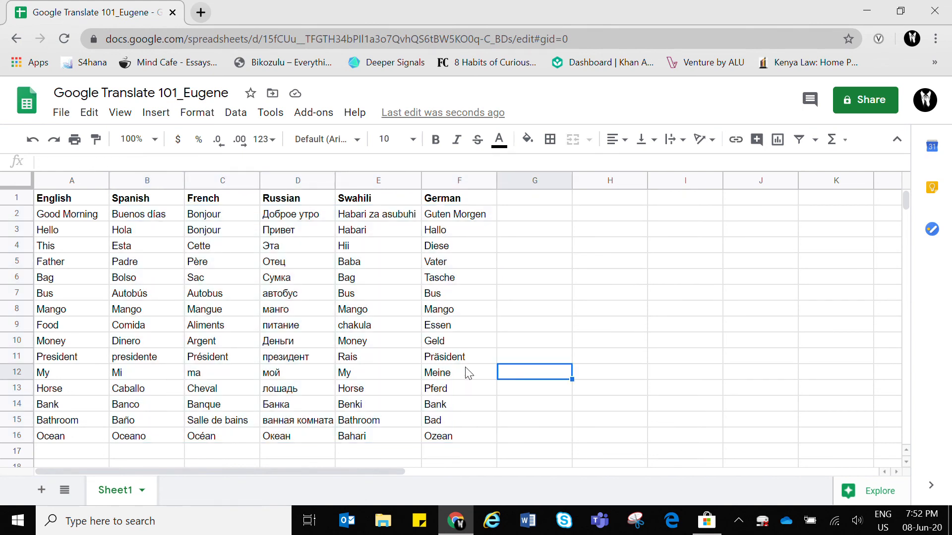